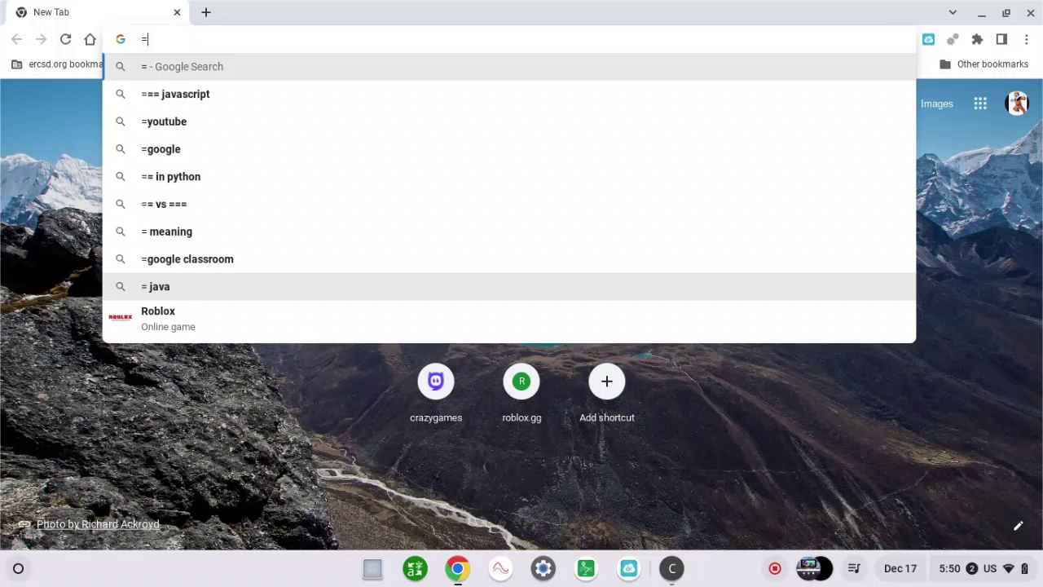
Load the Emerald proxy home page at 412.smtmarking.com.
key(BackSpace)
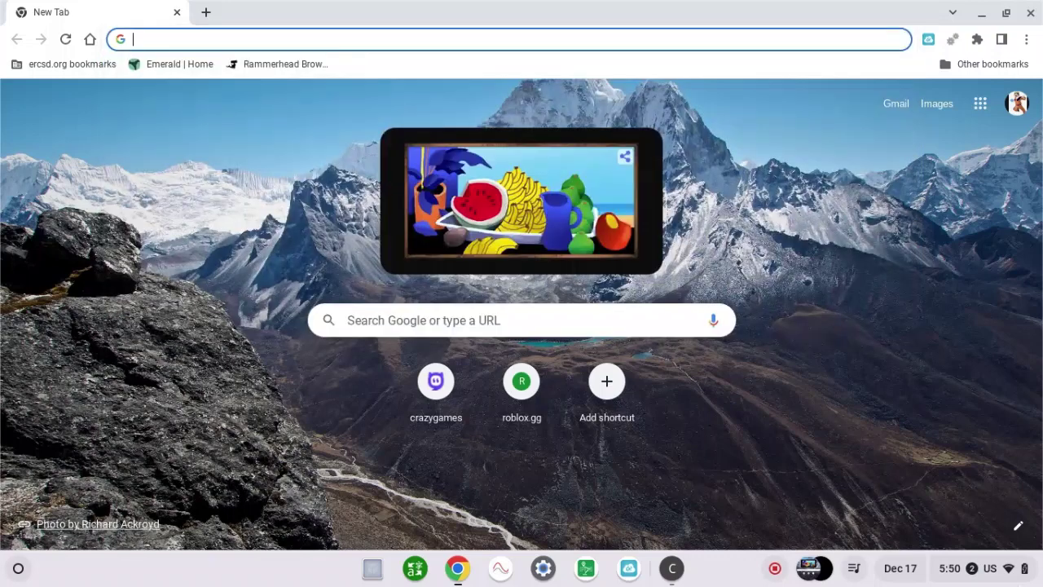
text(412.smtmarking.com/)
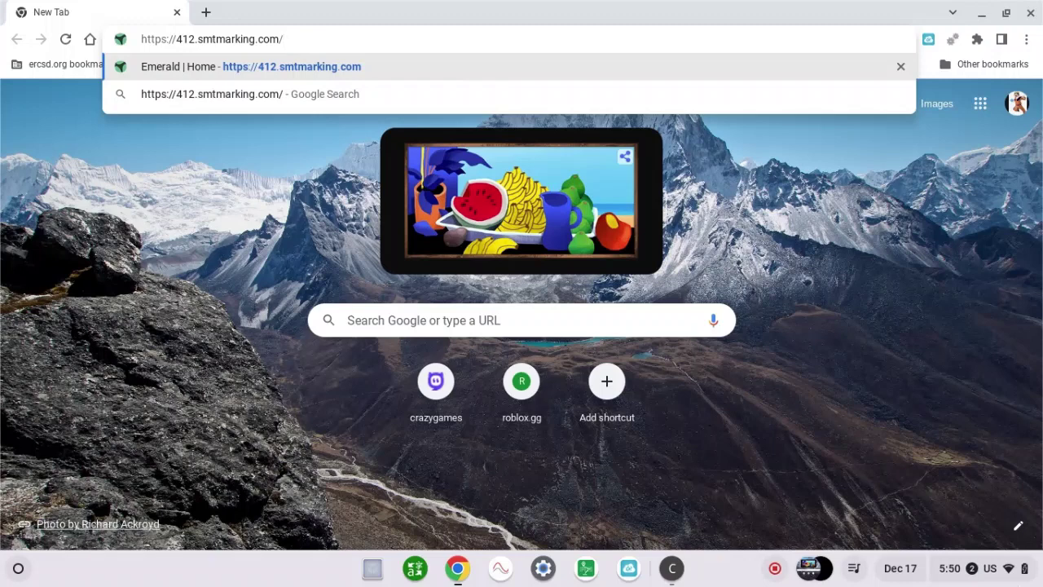
key(Return)
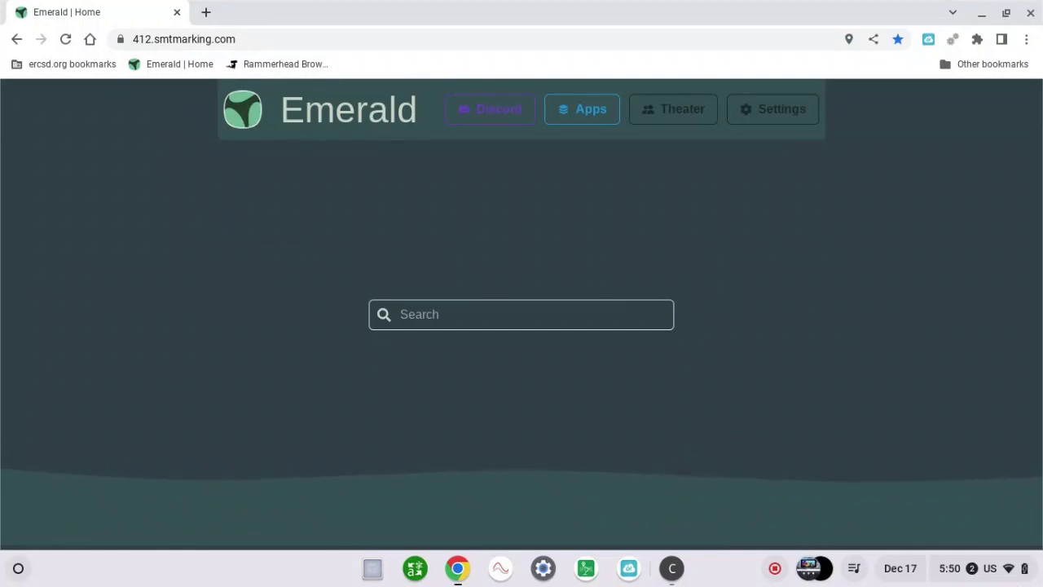
key(ctrl+t)
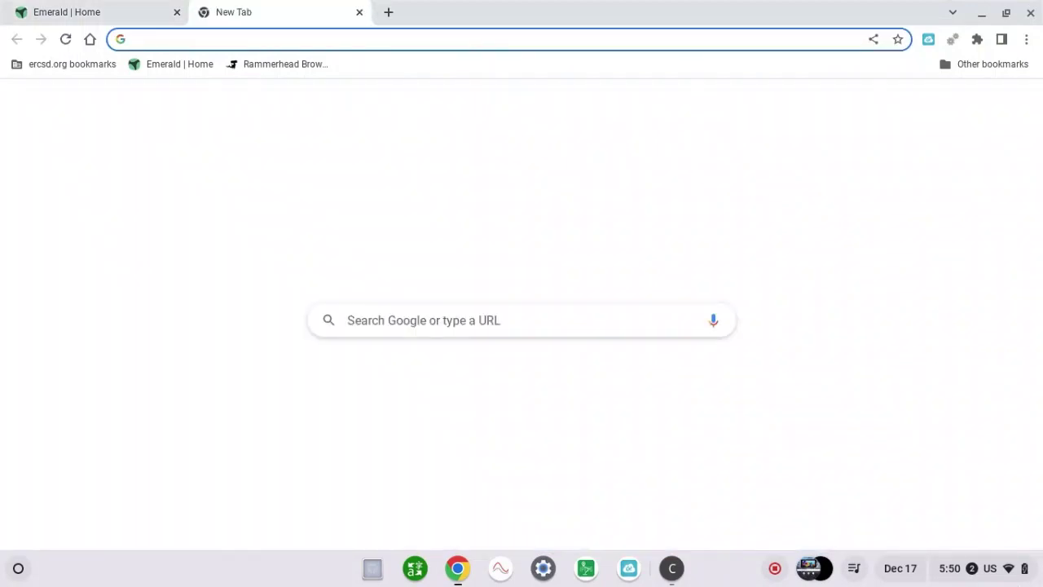
text(t)
key(Escape)
key(ctrl+w)
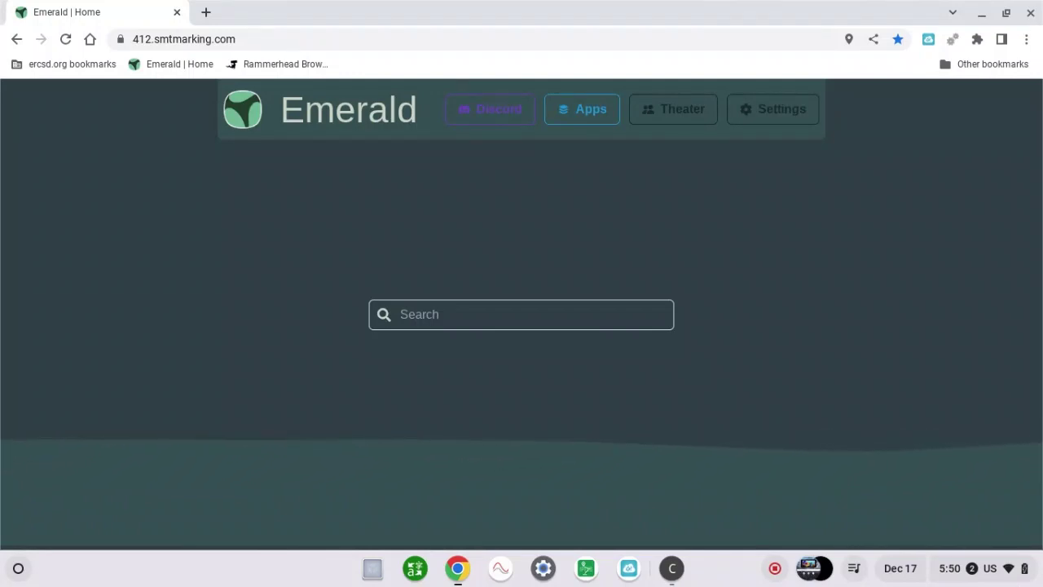
text(www)
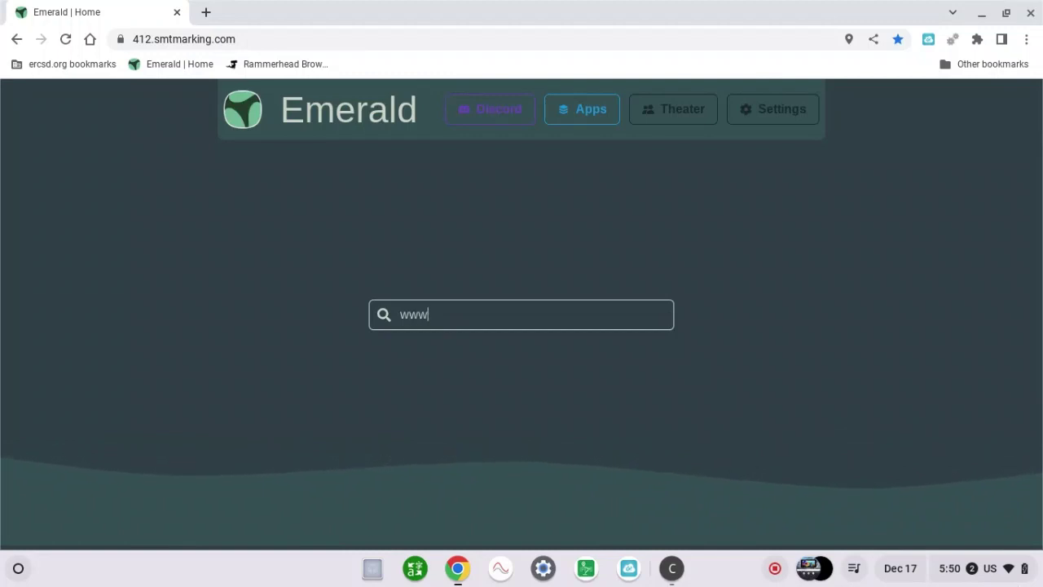
text(.google.com)
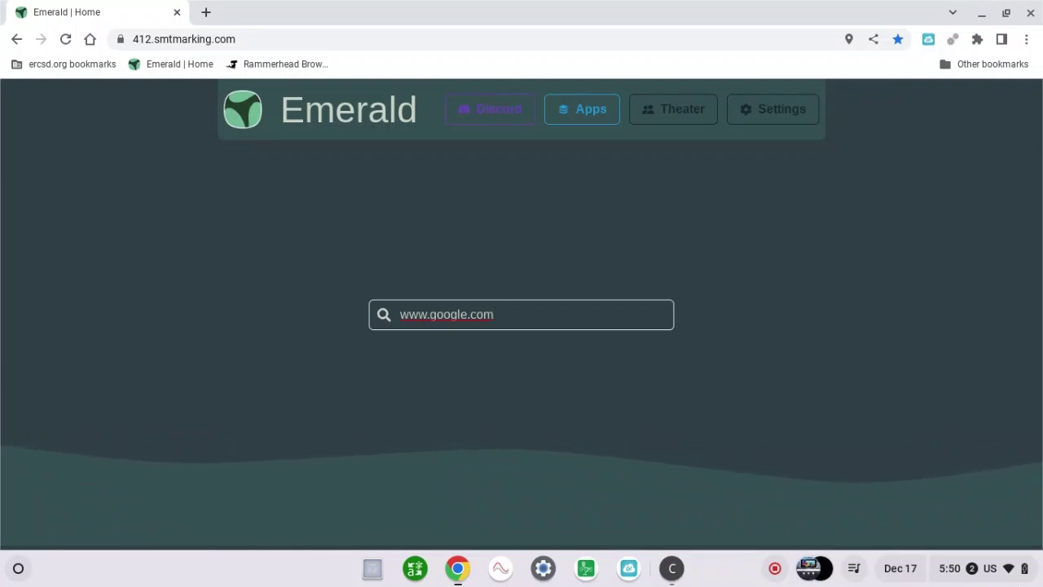
key(Return)
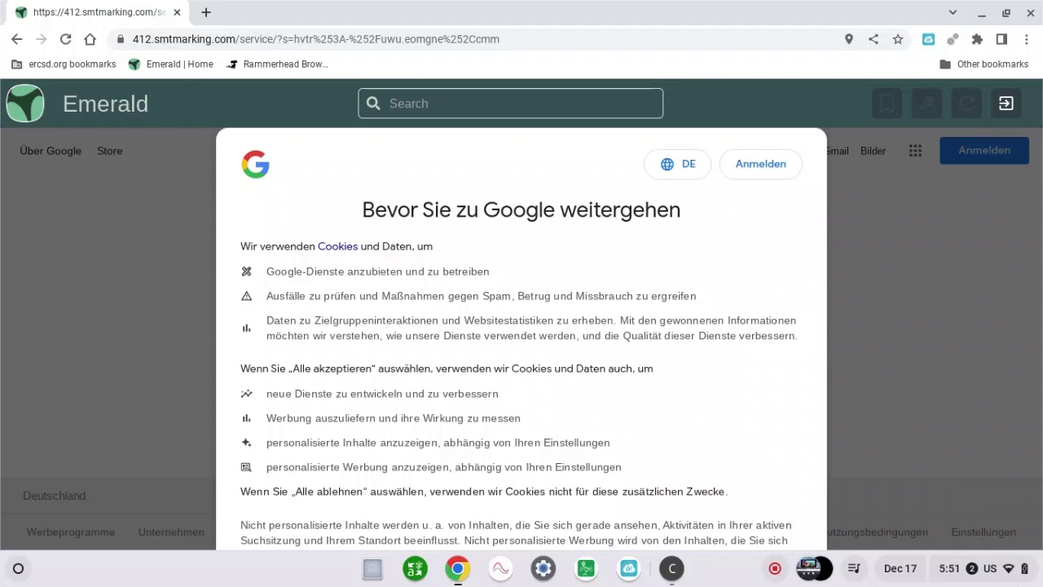
scroll(521, 342, down, 3)
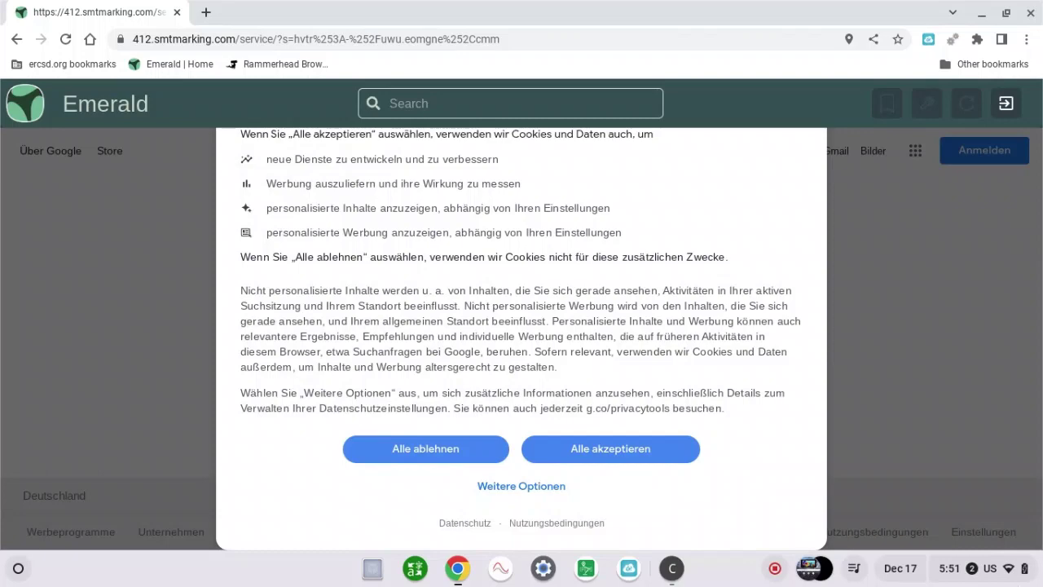
scroll(522, 343, up, 5)
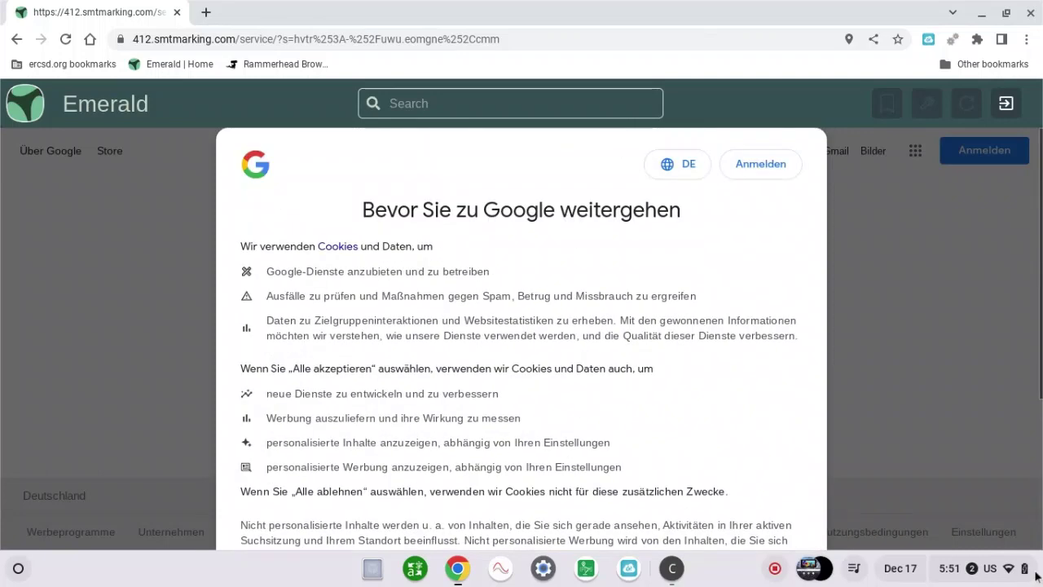
Change Google's consent page language from DE to English, then choose Reject all.
click(678, 164)
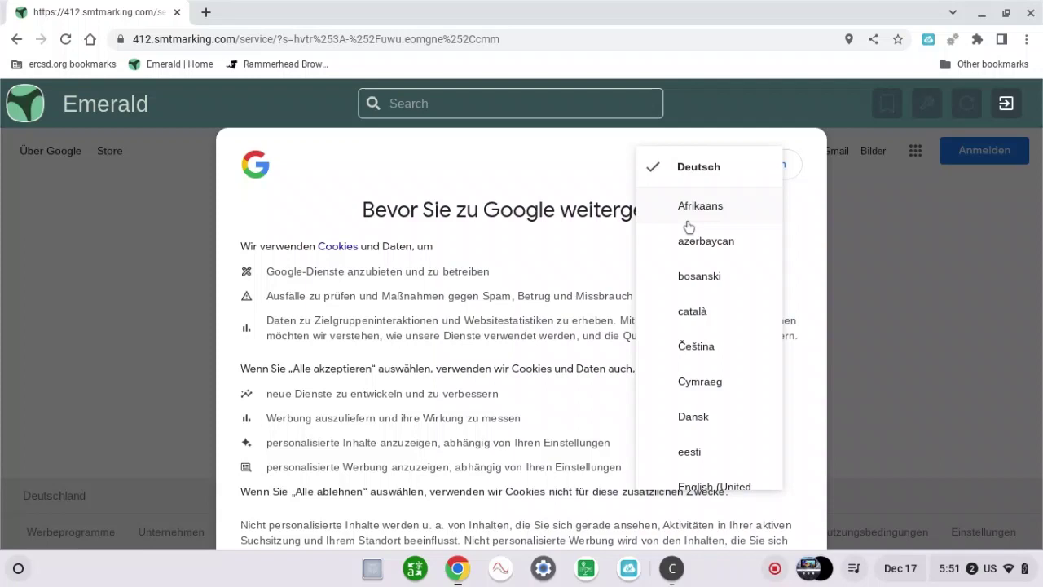
scroll(688, 227, down, 1)
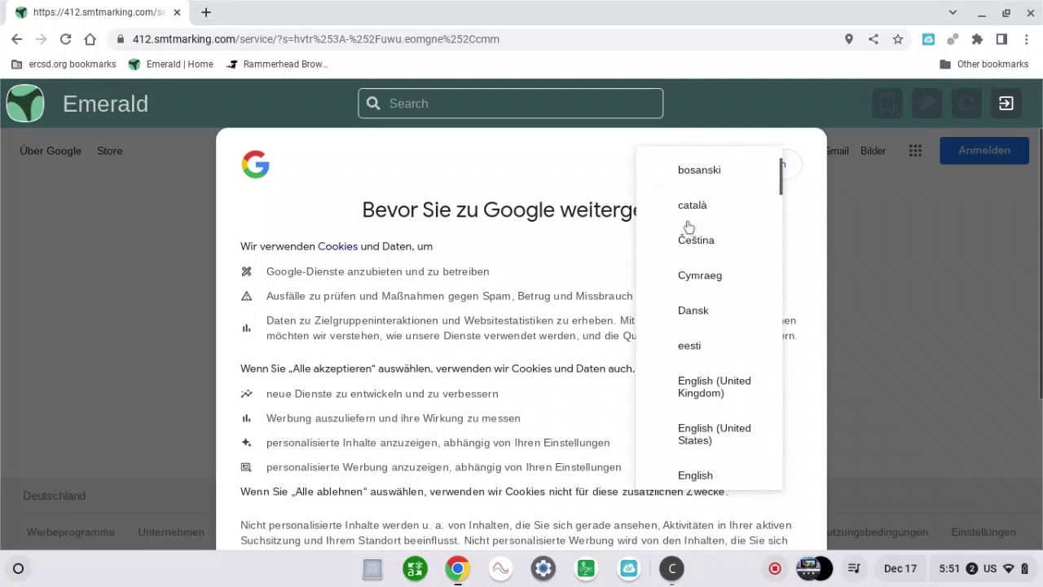
scroll(687, 376, down, 2)
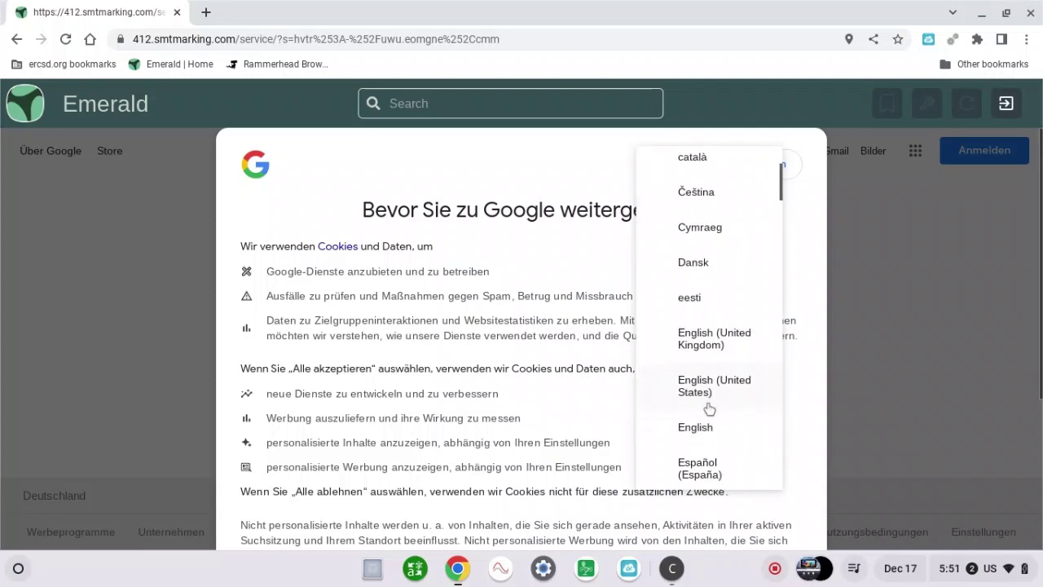
click(712, 352)
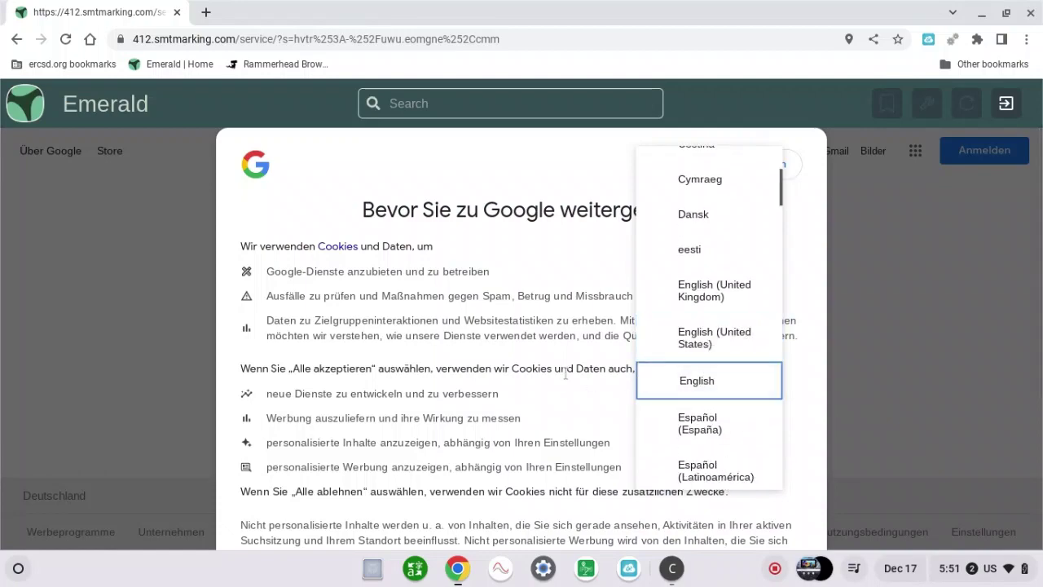
click(564, 373)
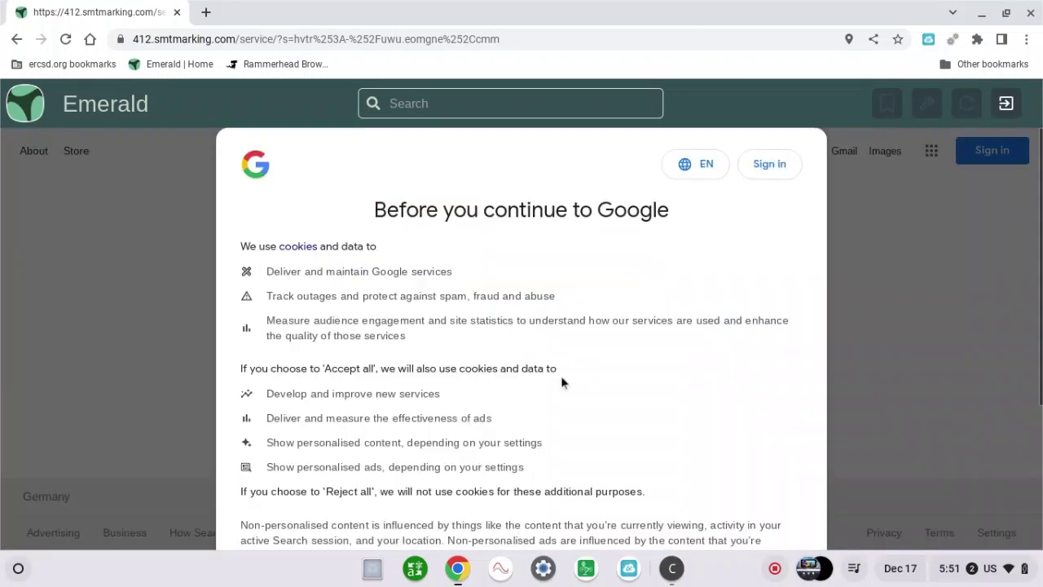
scroll(561, 383, down, 5)
scroll(561, 383, down, 5)
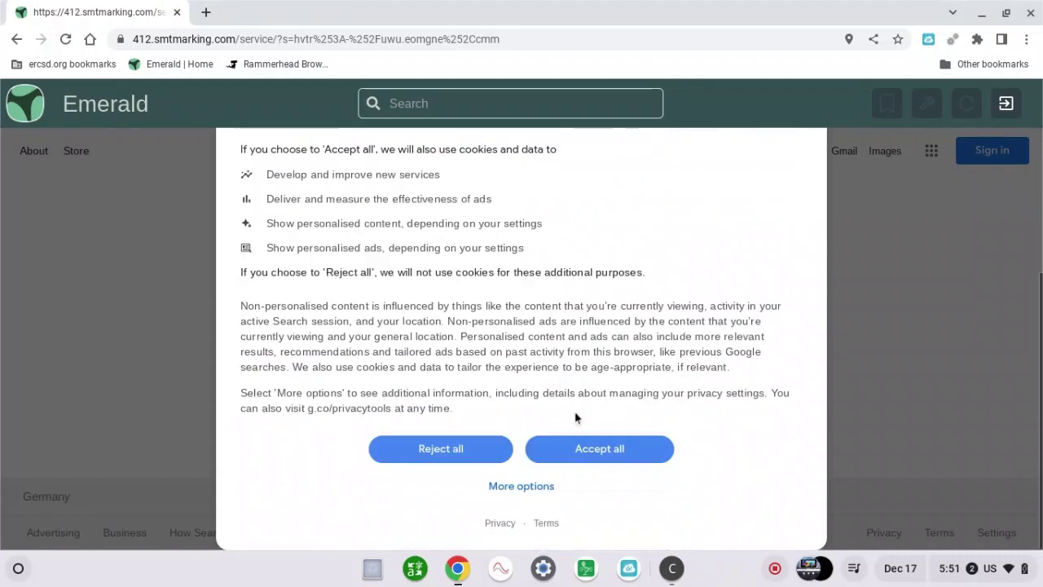
click(415, 458)
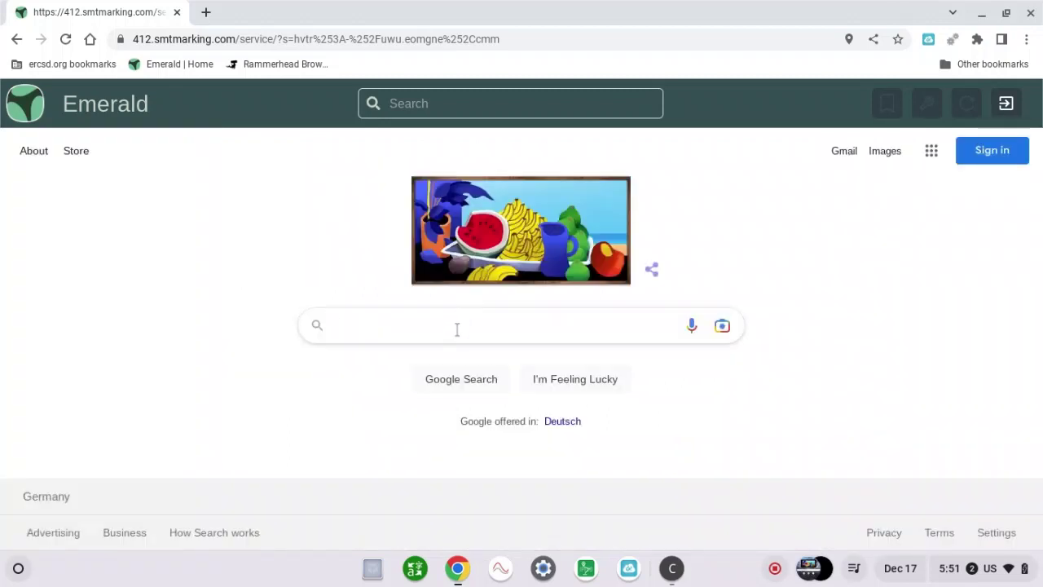
text(roblox)
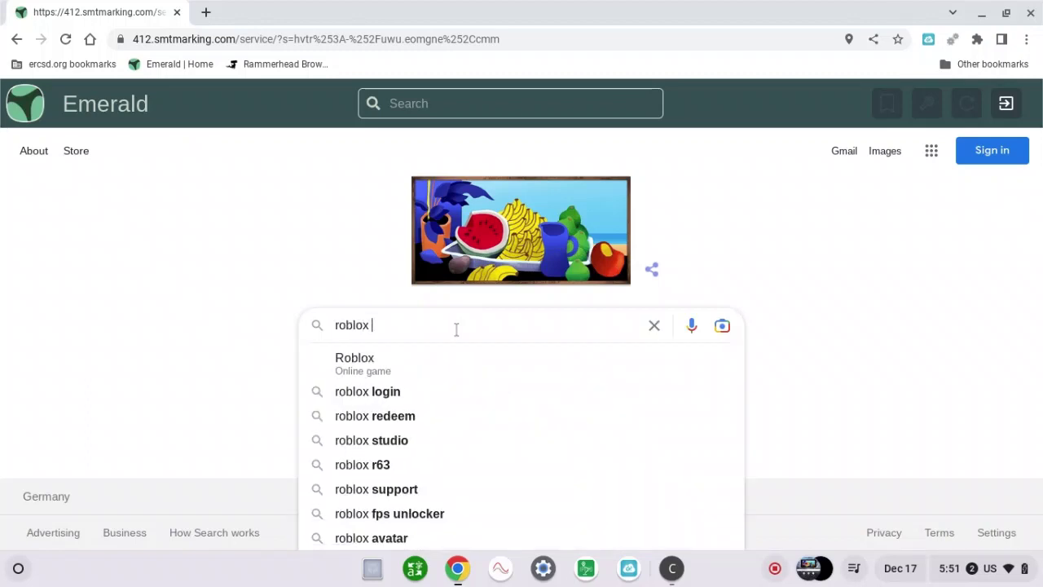
text( now gg)
Search Google for 'roblox now gg' and open the now.gg Roblox result.
key(Return)
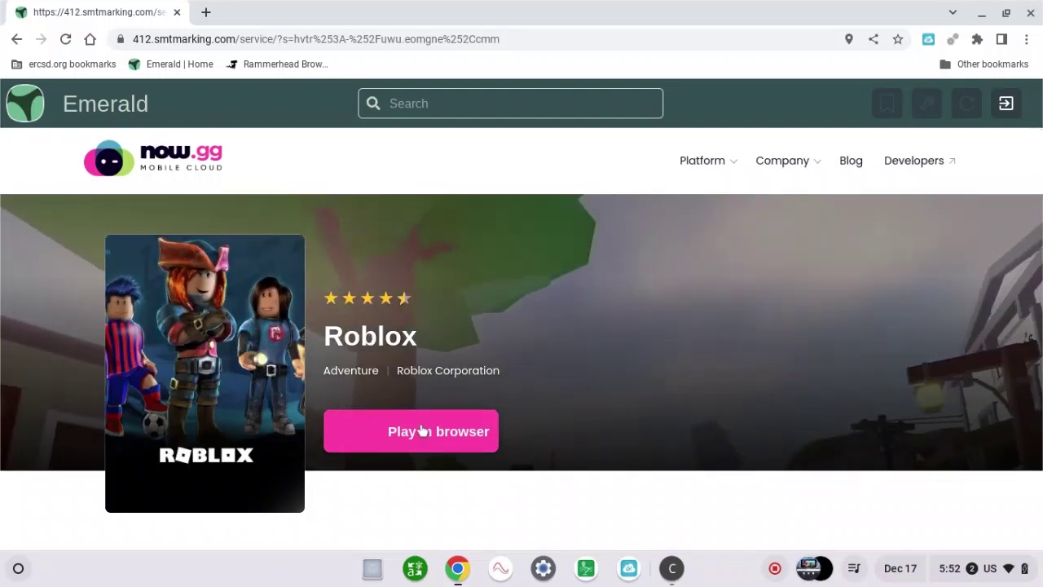
Try Play in browser, go back to the results, and dismiss now.gg's privacy notice.
click(422, 431)
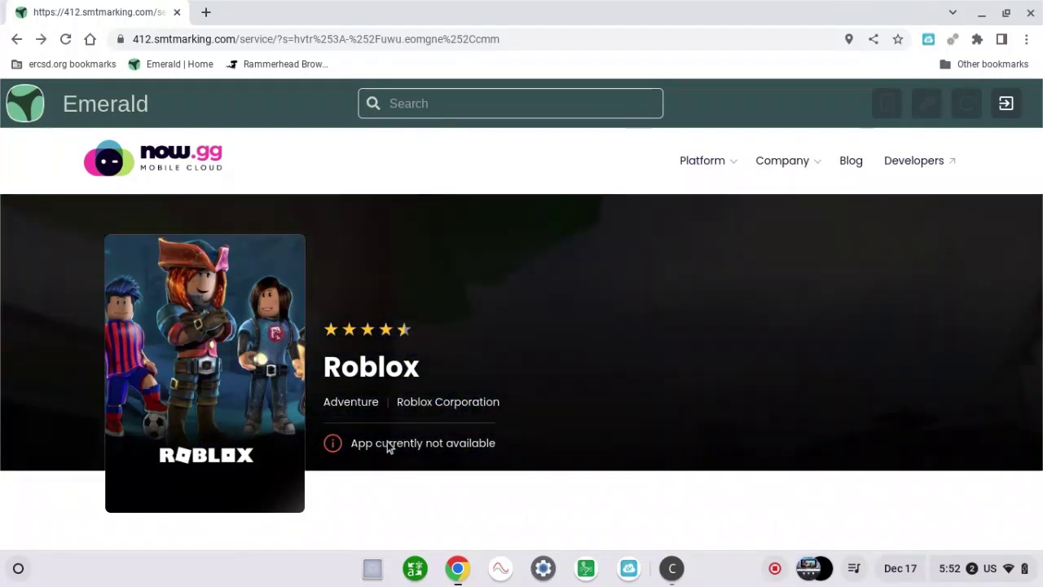
key(alt+Left)
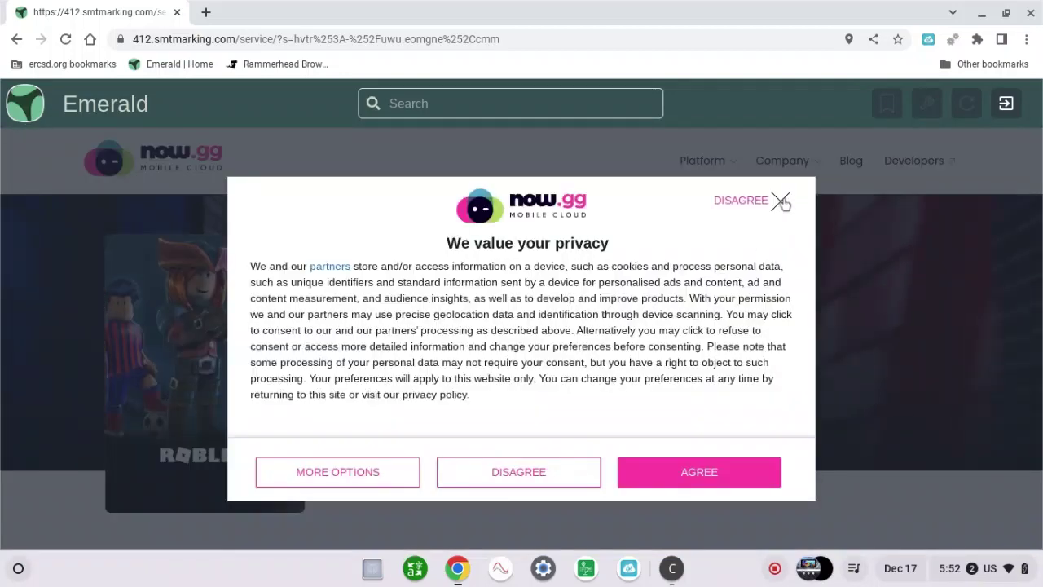
click(780, 201)
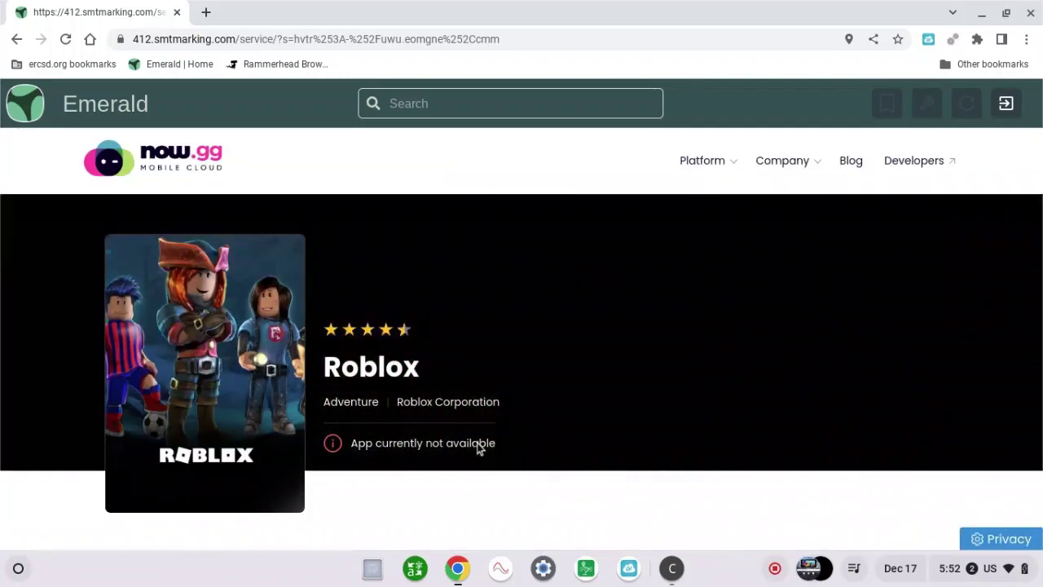